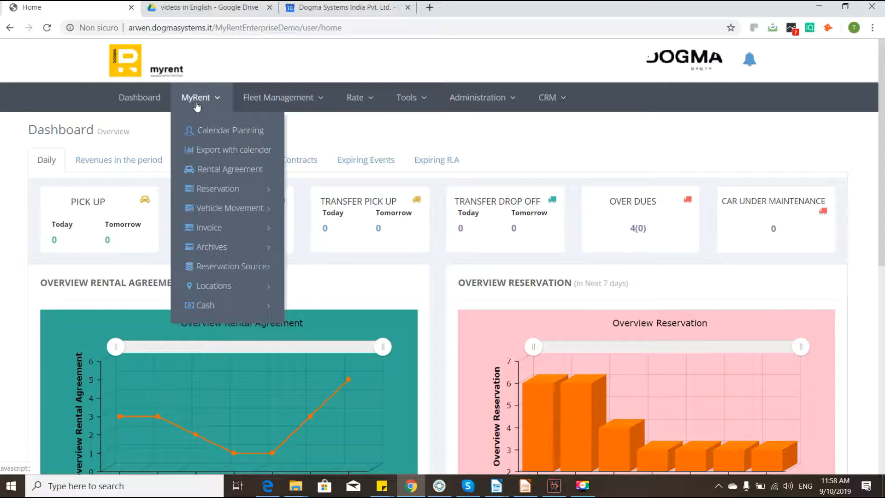
# Open the list of rental locations and look through its entries.
pyautogui.moveTo(229, 291)
pyautogui.click(300, 287)
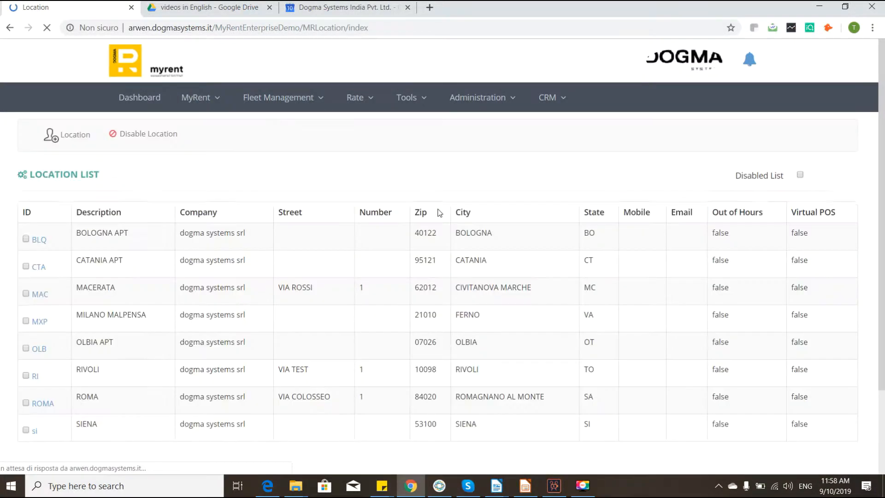
pyautogui.scroll(-3, 267, 228)
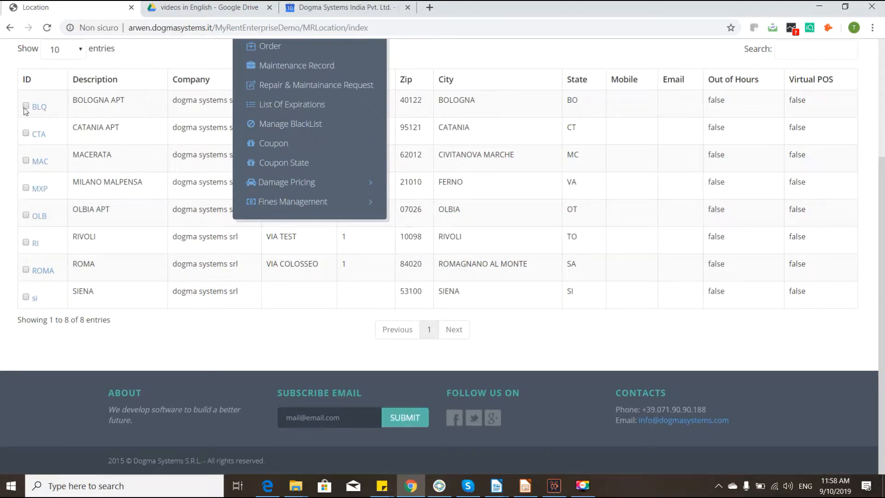
pyautogui.scroll(3, 418, 235)
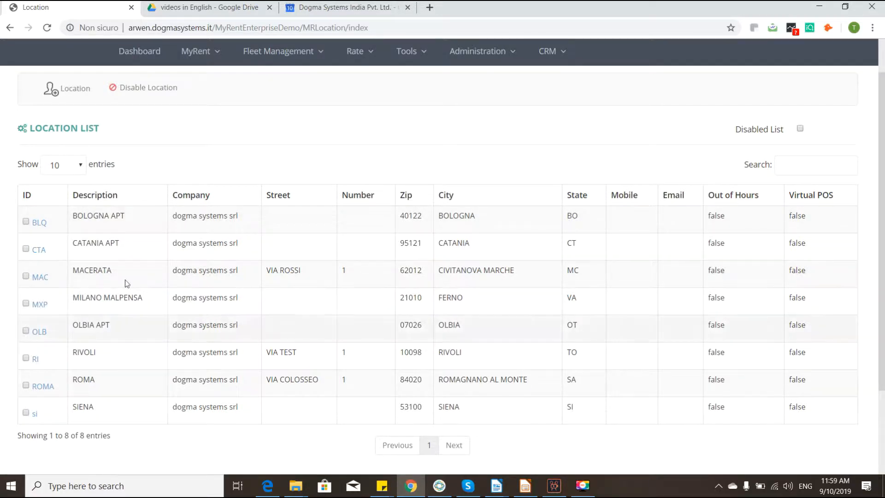
# Open the BLQ location record and examine its booking settings, address, document numbering and colour details.
pyautogui.click(39, 223)
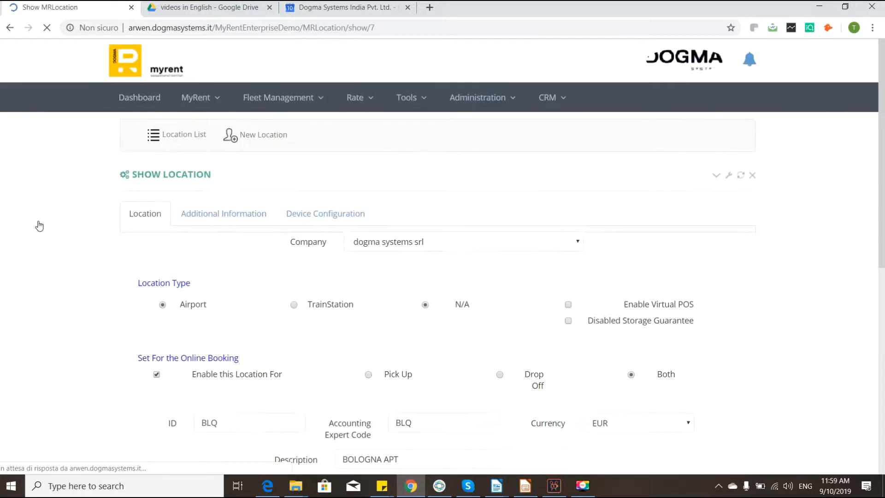
pyautogui.scroll(-3, 415, 233)
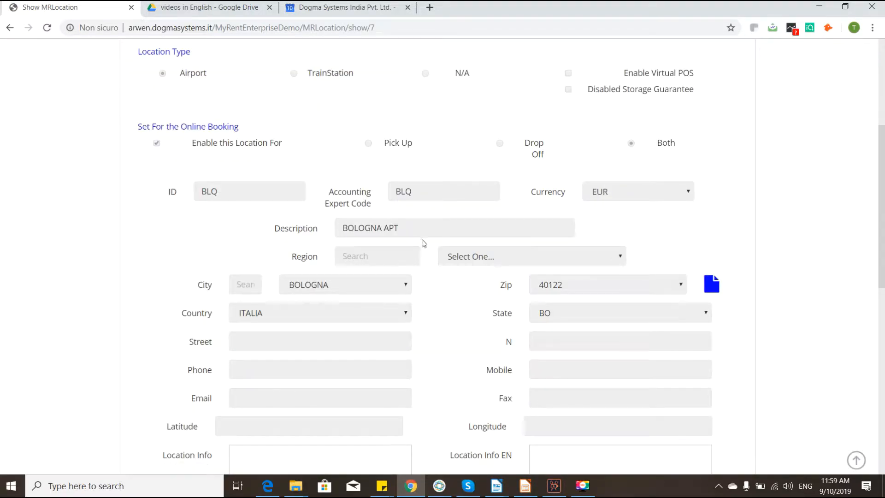
pyautogui.scroll(3, 418, 221)
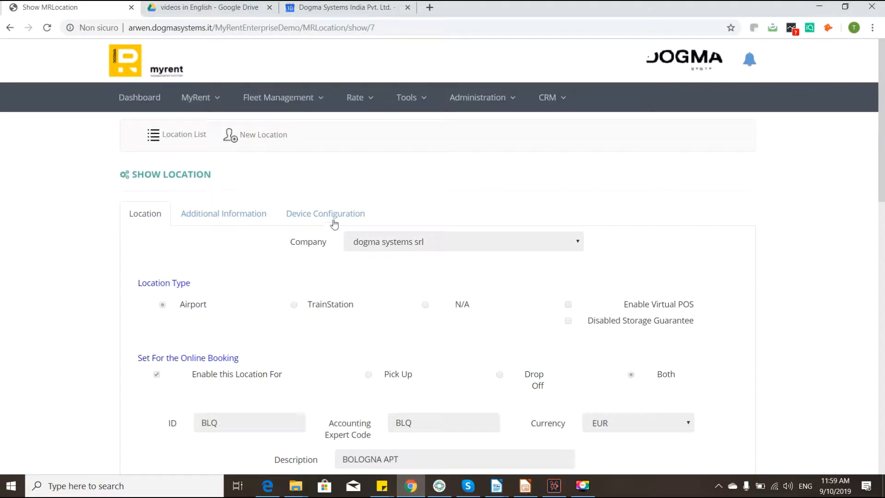
pyautogui.scroll(-10, 496, 161)
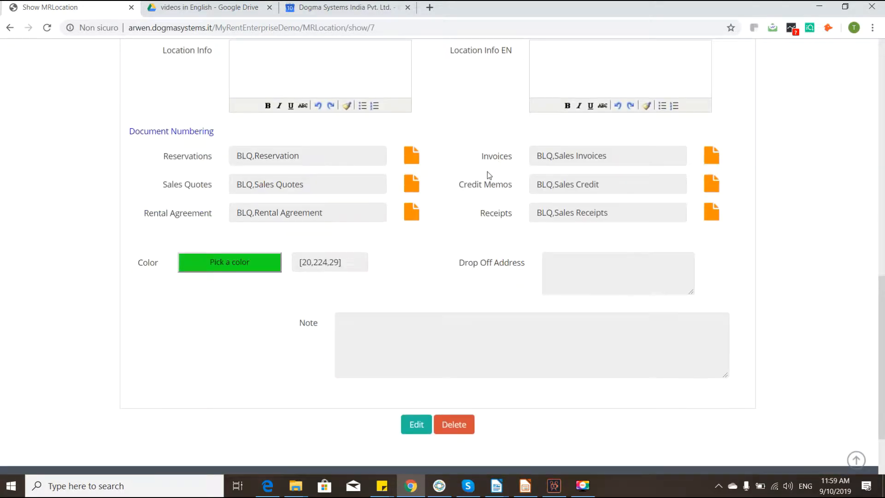
pyautogui.scroll(6, 367, 205)
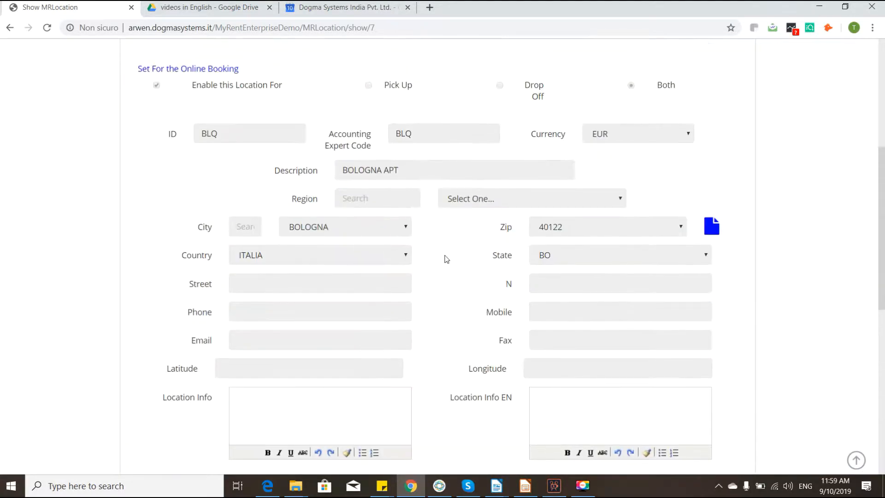
pyautogui.scroll(-3, 307, 245)
pyautogui.scroll(2, 338, 212)
pyautogui.scroll(3, 334, 198)
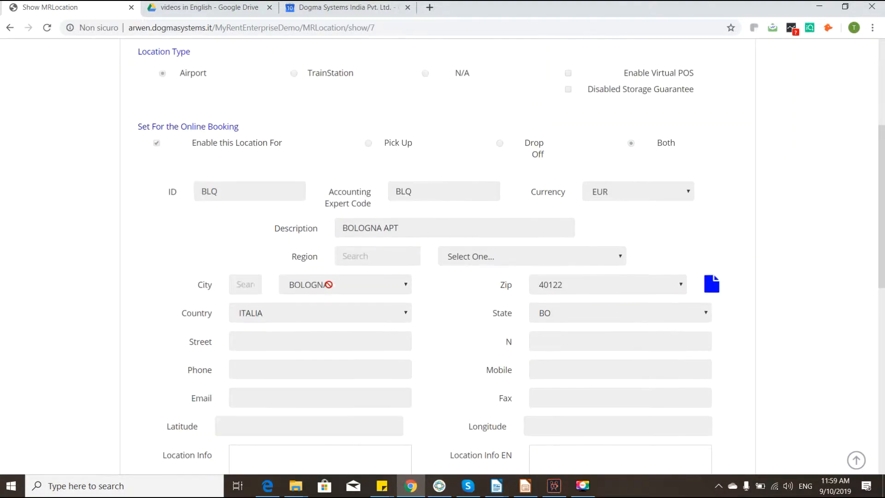
pyautogui.scroll(3, 341, 177)
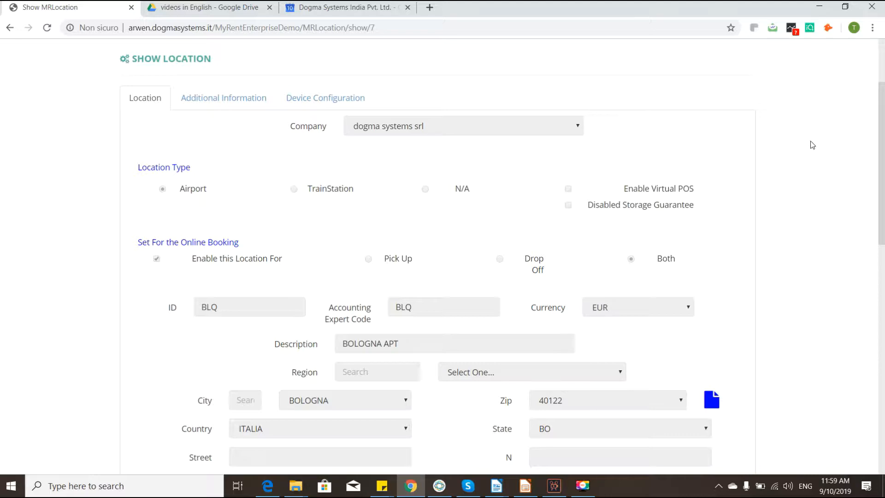
pyautogui.scroll(3, 720, 161)
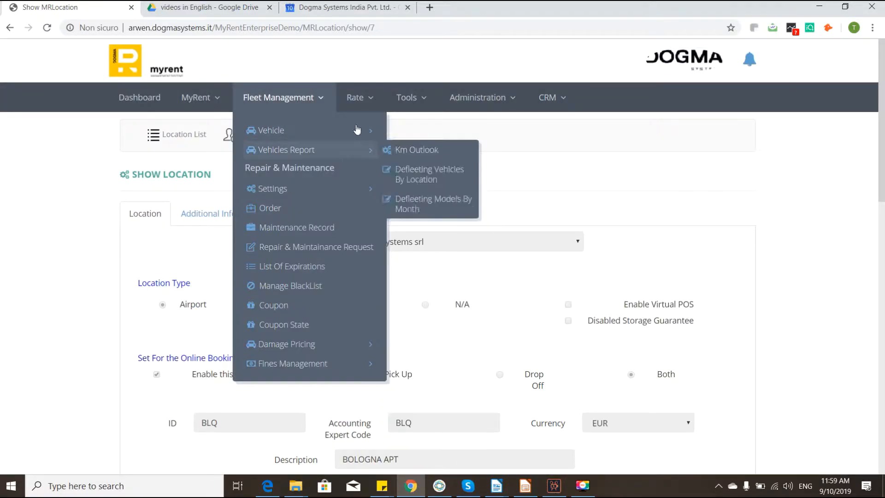
# Return to the location list and check the disabled locations, then show the active ones again.
pyautogui.click(196, 134)
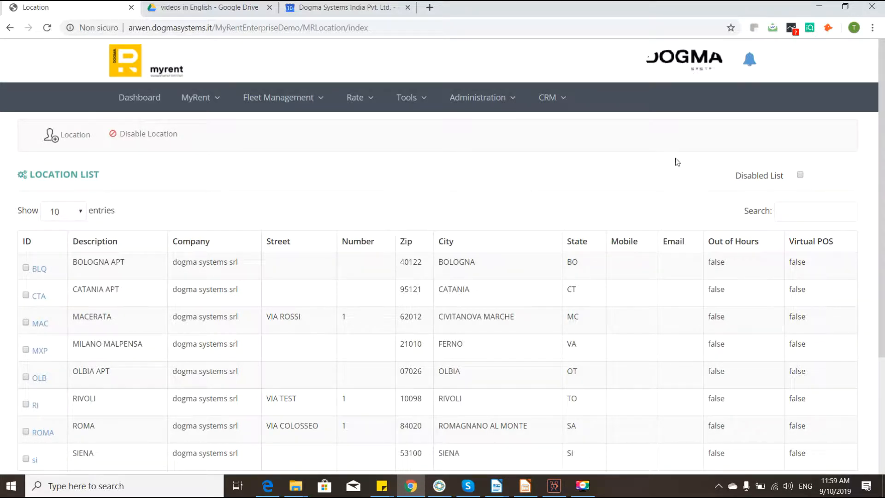
pyautogui.click(800, 175)
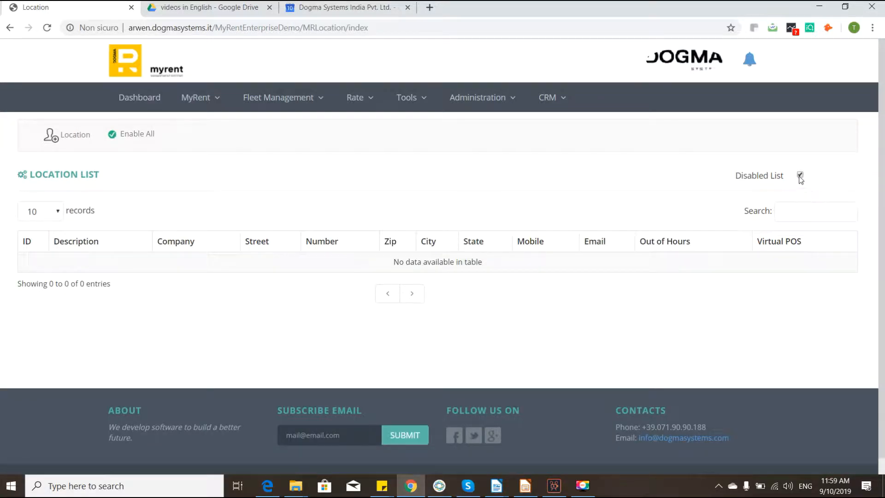
pyautogui.click(800, 176)
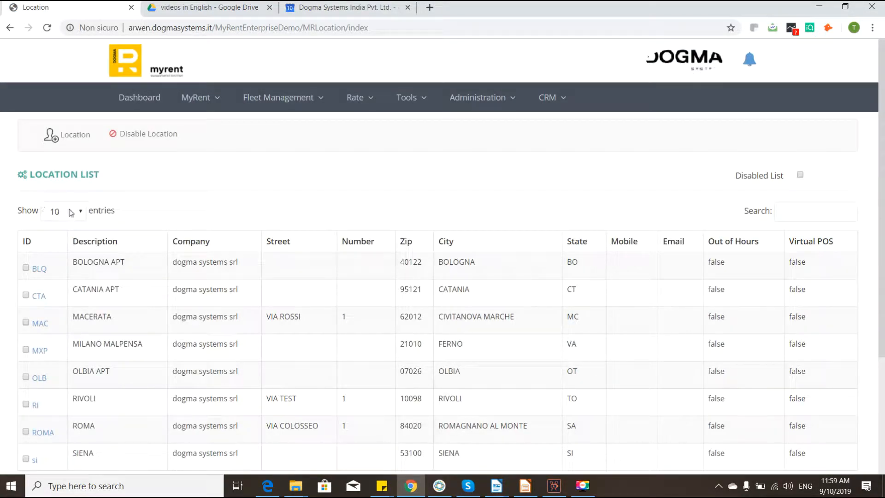
# Try showing 100 entries per page in the location list, and return it to 10 entries.
pyautogui.click(70, 213)
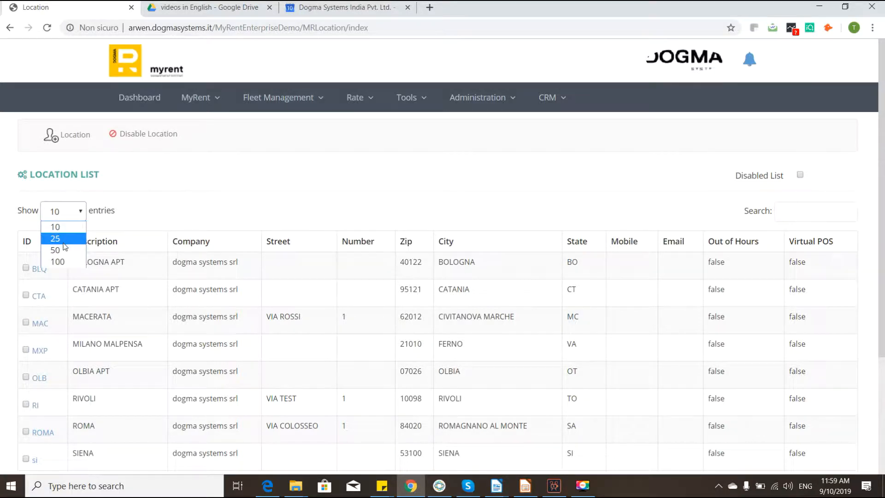
pyautogui.click(60, 261)
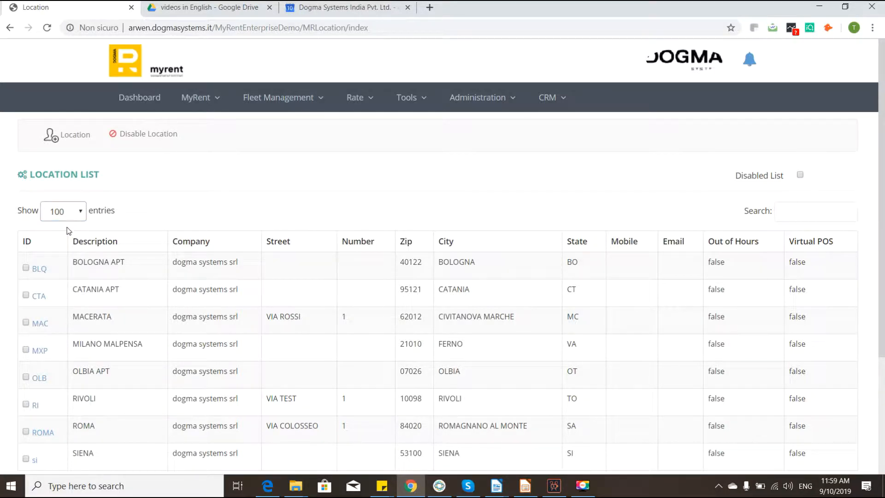
pyautogui.scroll(-3, 573, 339)
pyautogui.scroll(3, 134, 101)
pyautogui.scroll(-3, 417, 255)
pyautogui.scroll(3, 231, 83)
pyautogui.click(63, 211)
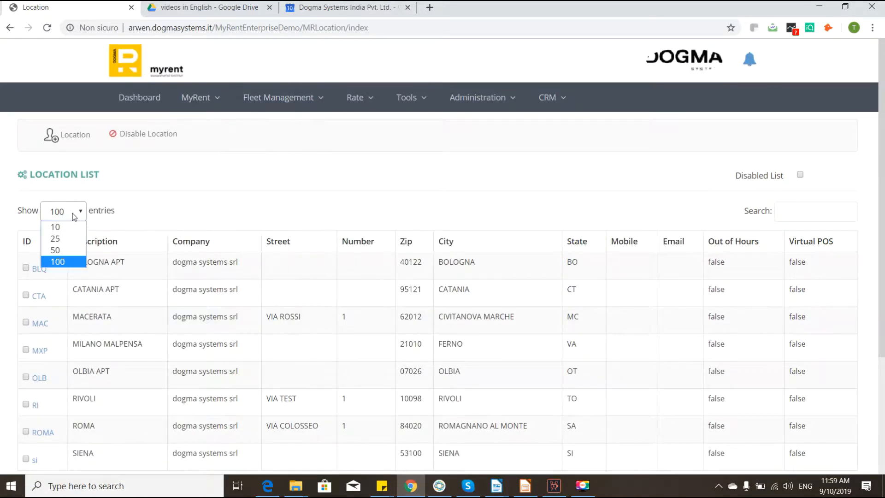
pyautogui.click(67, 227)
pyautogui.scroll(-4, 232, 345)
pyautogui.scroll(4, 183, 217)
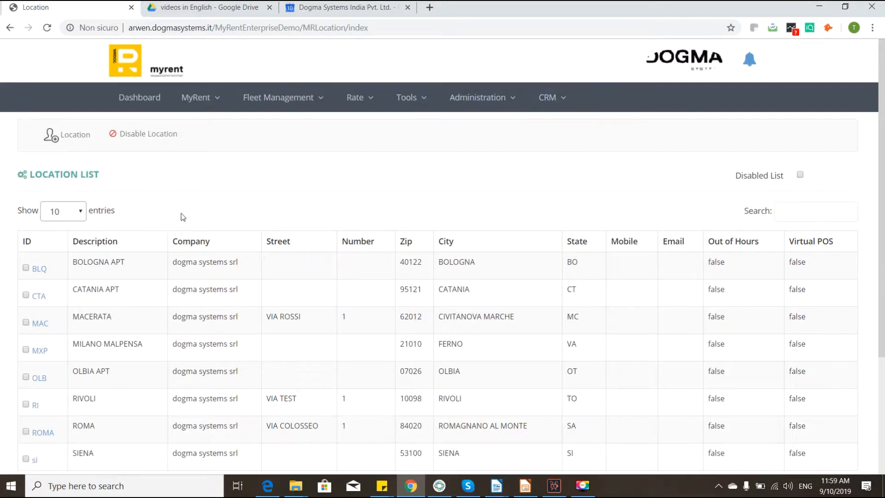
# Start creating a new location and choose Dogma Systems as its company.
pyautogui.click(64, 138)
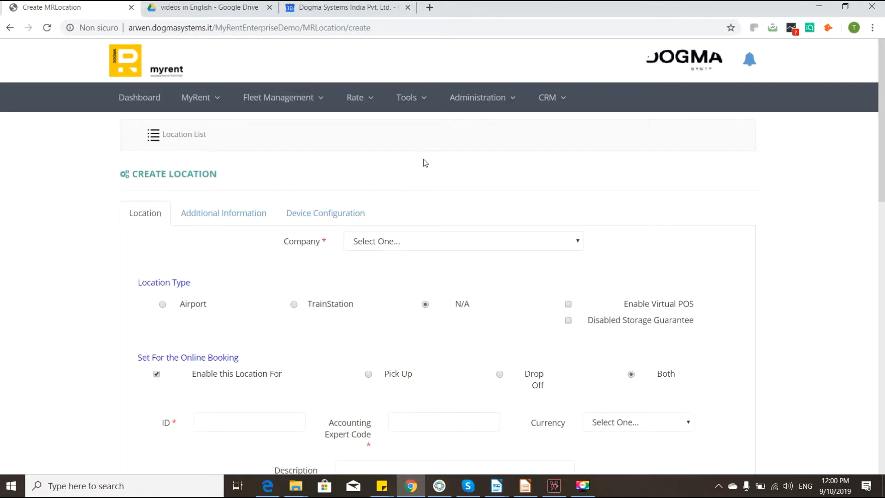
pyautogui.scroll(-2, 423, 163)
pyautogui.click(425, 133)
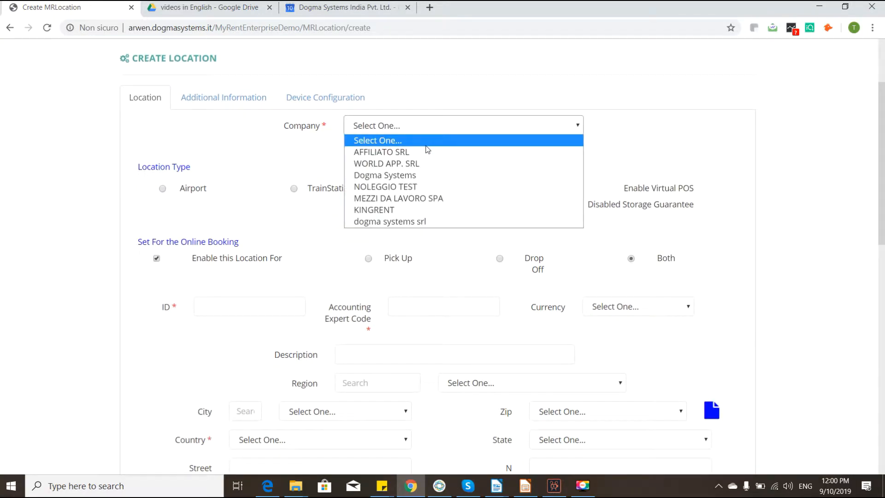
pyautogui.click(425, 174)
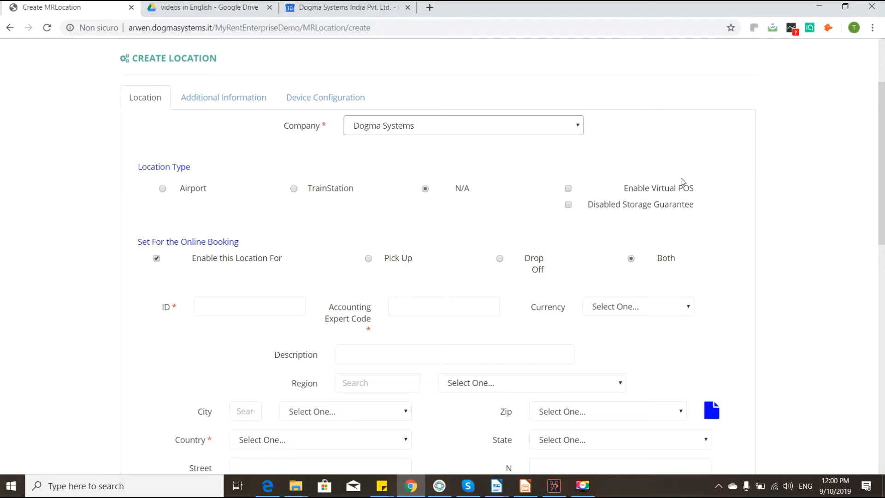
# Examine the location type, Virtual POS, storage guarantee and online booking options in the new location form.
pyautogui.scroll(-1, 682, 181)
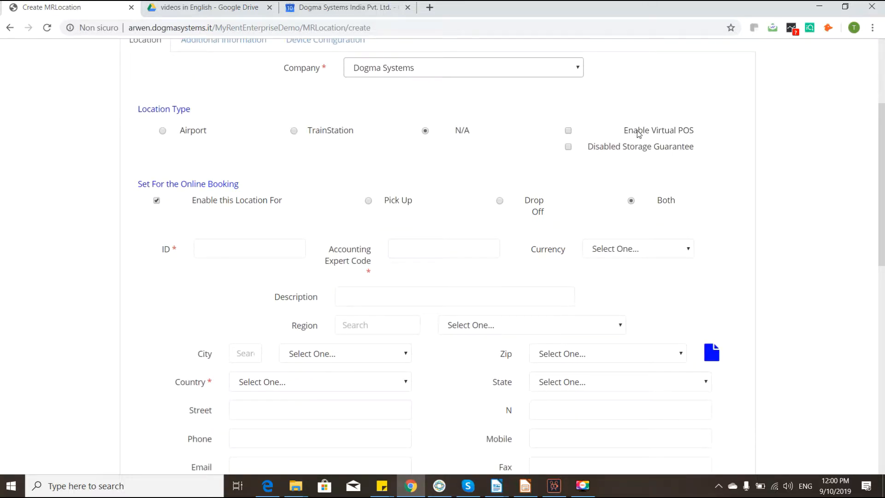
pyautogui.moveTo(678, 133); pyautogui.dragTo(623, 134)
pyautogui.moveTo(585, 155); pyautogui.dragTo(692, 144)
pyautogui.click(693, 166)
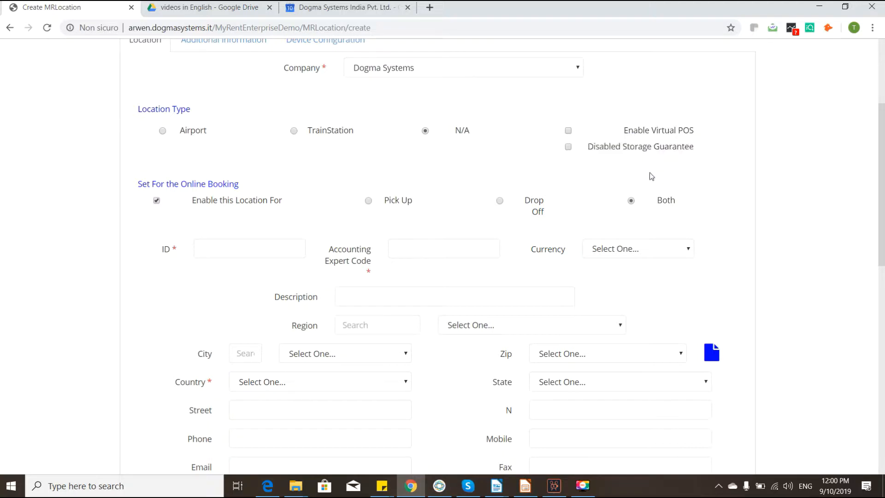
pyautogui.scroll(-1, 318, 171)
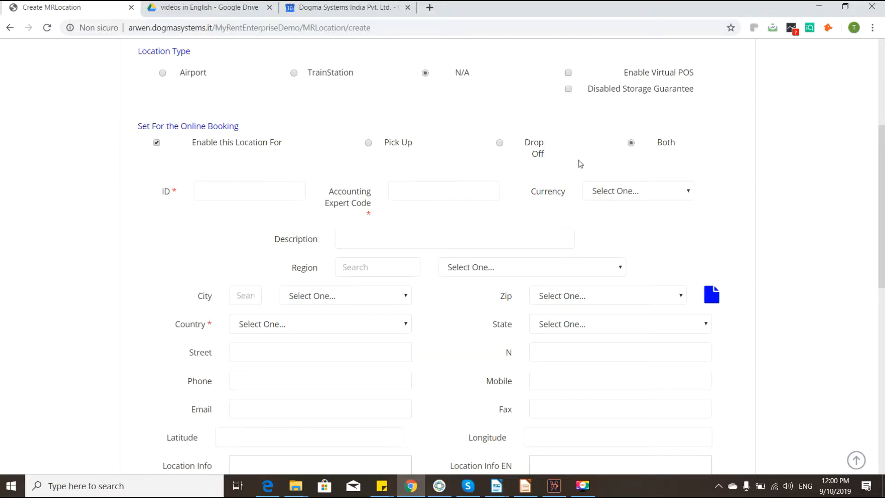
pyautogui.click(226, 202)
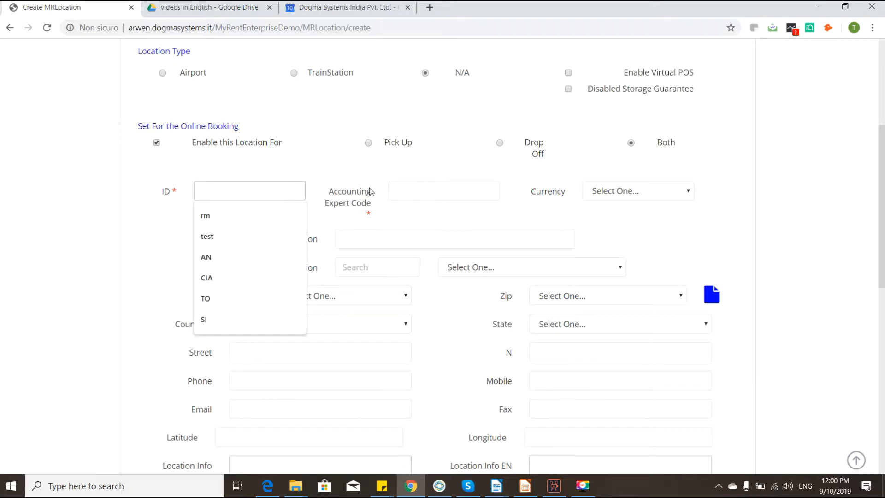
pyautogui.scroll(4, 371, 188)
pyautogui.scroll(-2, 454, 191)
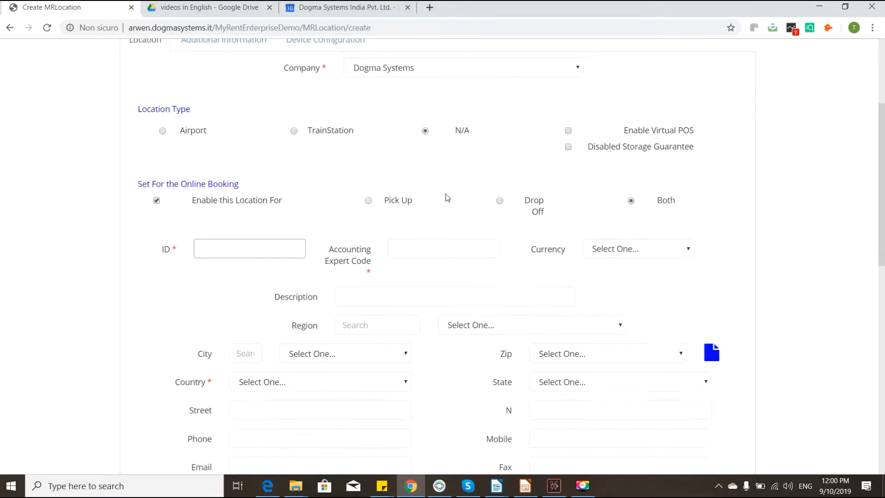
pyautogui.scroll(1, 389, 221)
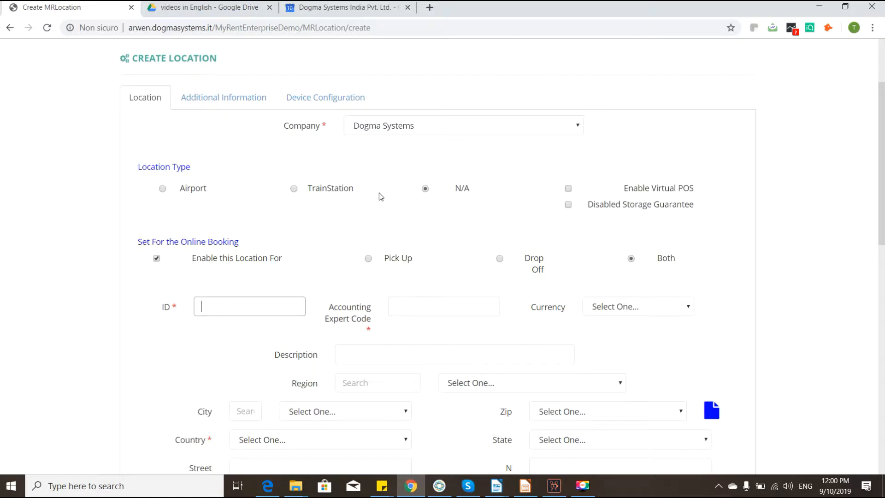
pyautogui.click(583, 486)
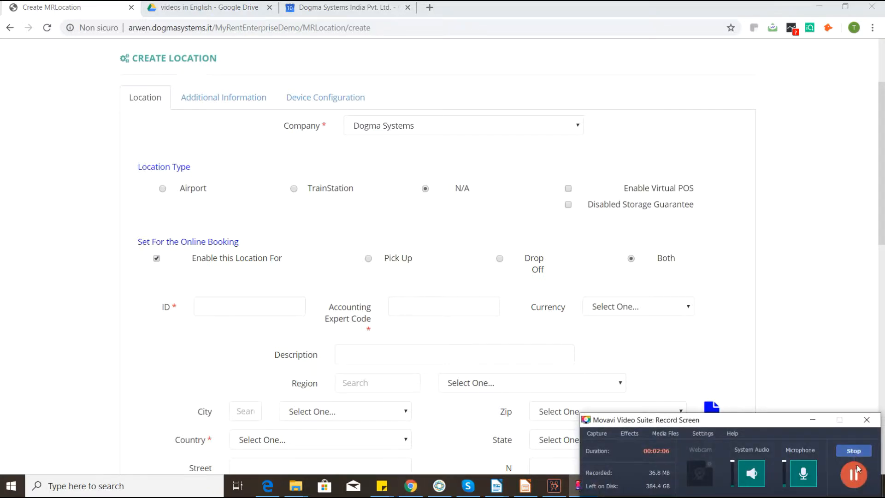
pyautogui.scroll(-1, 759, 287)
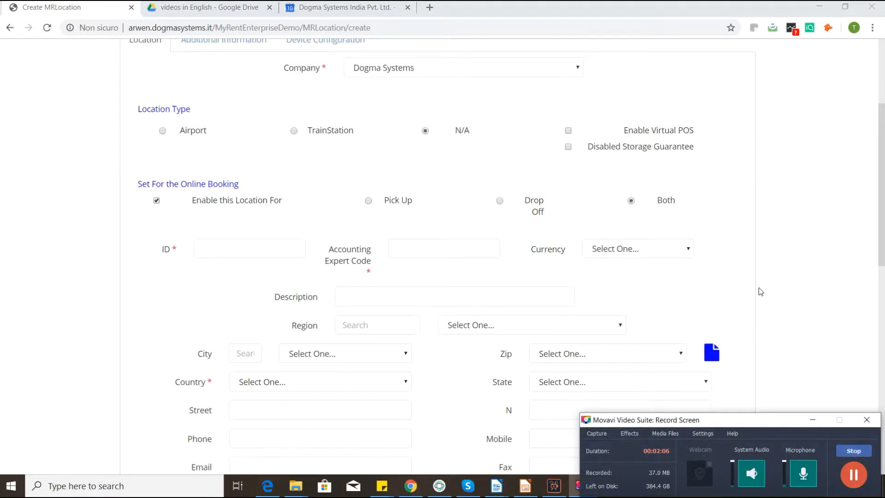
pyautogui.click(813, 423)
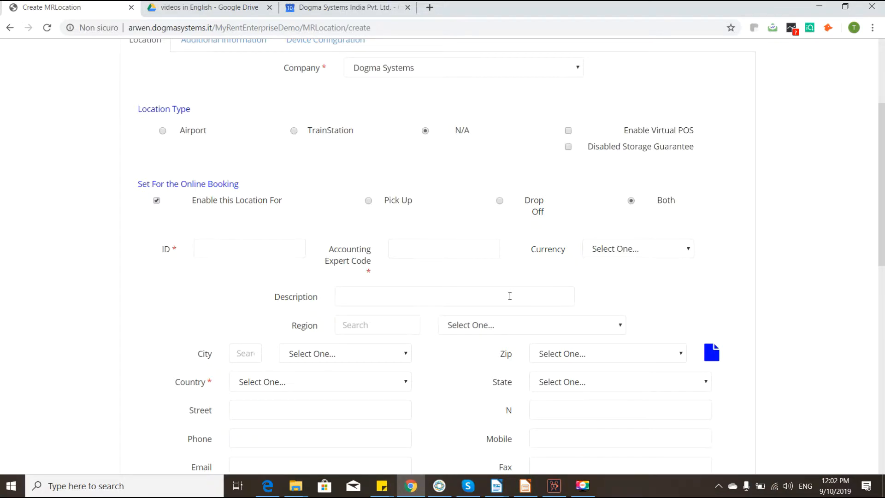
# Enter TOr as the new location's ID.
pyautogui.scroll(1, 451, 290)
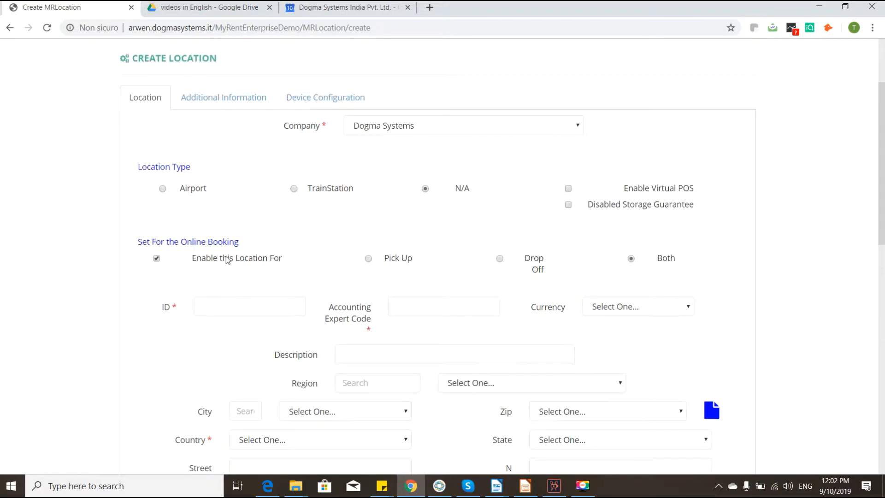
pyautogui.click(213, 310)
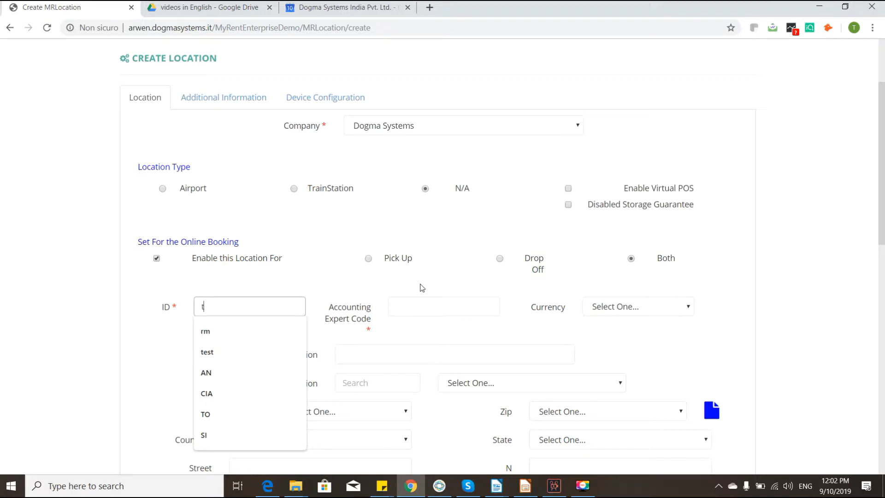
pyautogui.write('torin')
pyautogui.write('TO')
pyautogui.press('Tab')
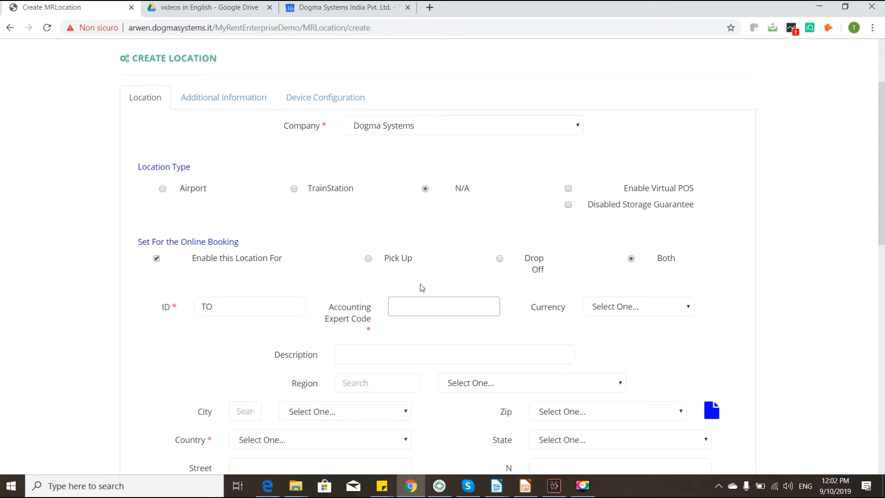
pyautogui.click(226, 304)
pyautogui.write('r')
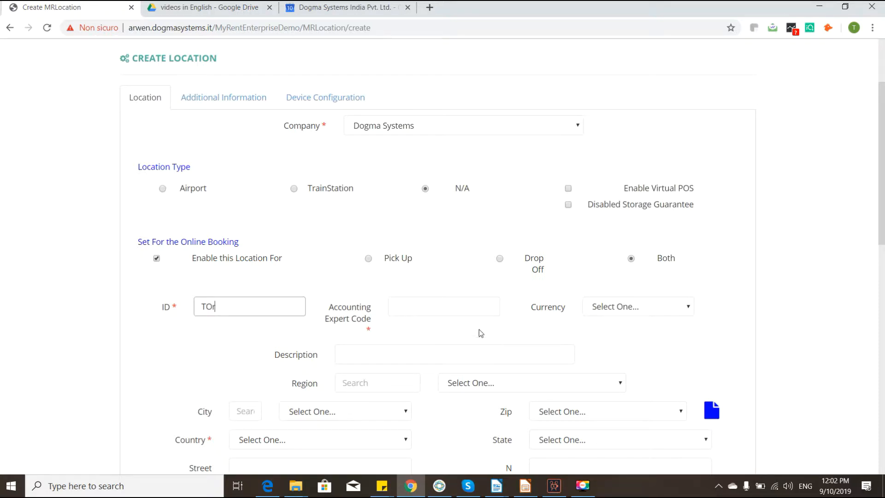
# Enter tor as the new location's accounting expert code.
pyautogui.click(441, 299)
pyautogui.write('tor')
pyautogui.press('Tab')
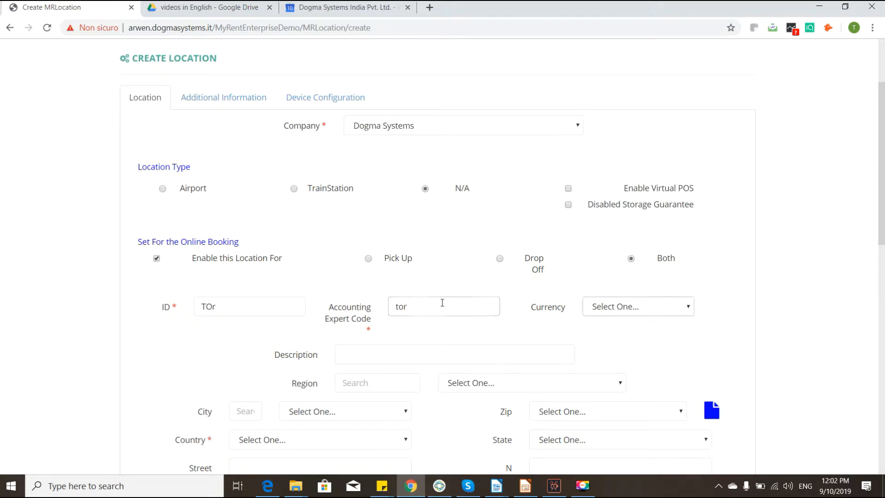
# Set the new location's currency to EUR and enter Torino Train Station as its description.
pyautogui.click(628, 312)
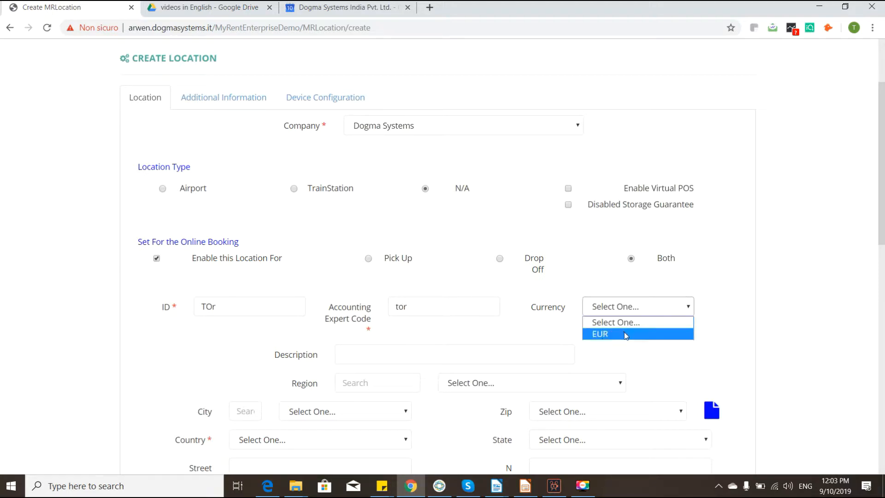
pyautogui.click(623, 335)
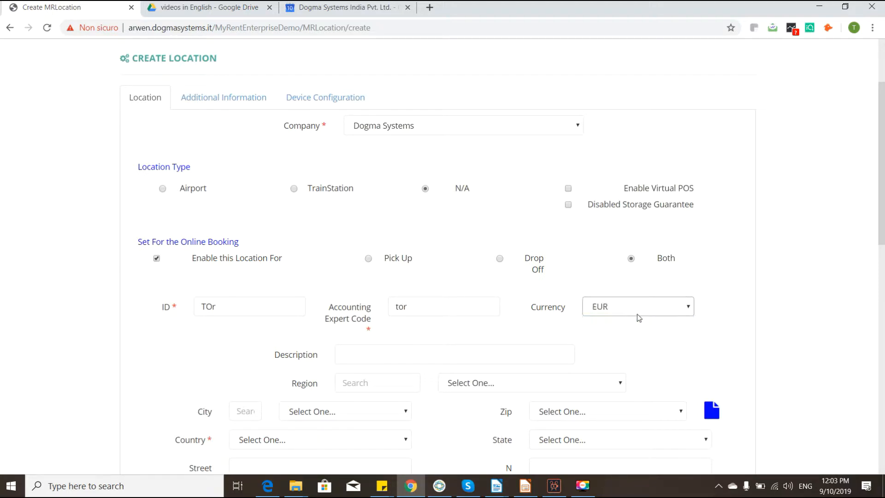
pyautogui.scroll(-1, 737, 276)
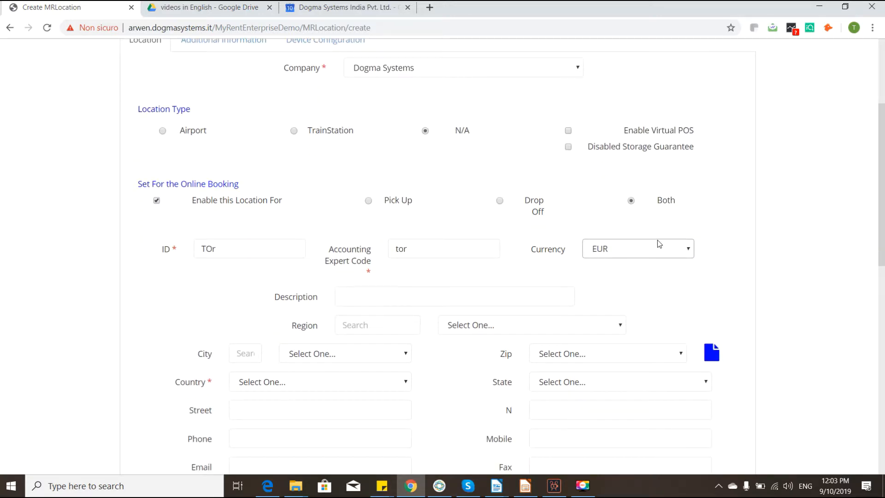
pyautogui.click(475, 295)
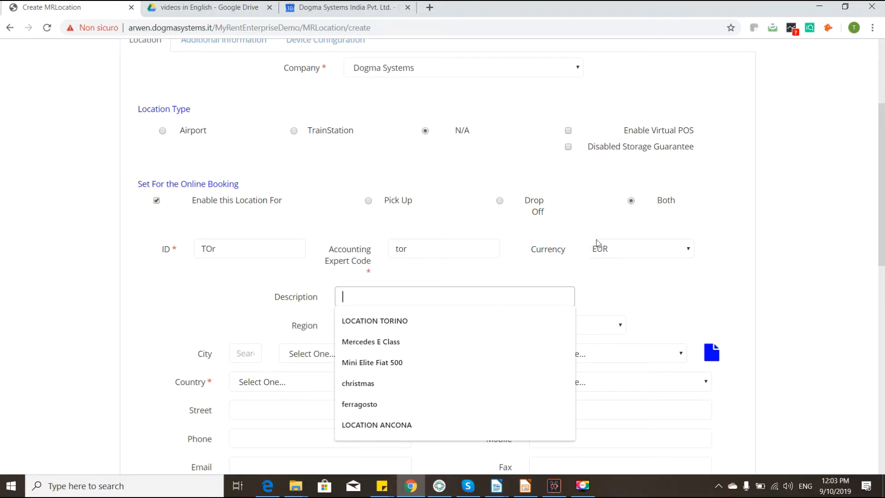
pyautogui.click(650, 238)
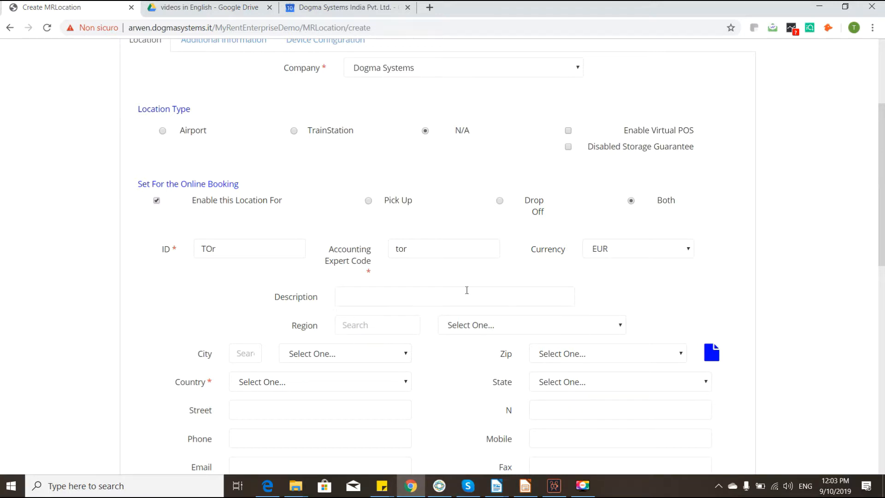
pyautogui.scroll(3, 507, 271)
pyautogui.scroll(-4, 367, 158)
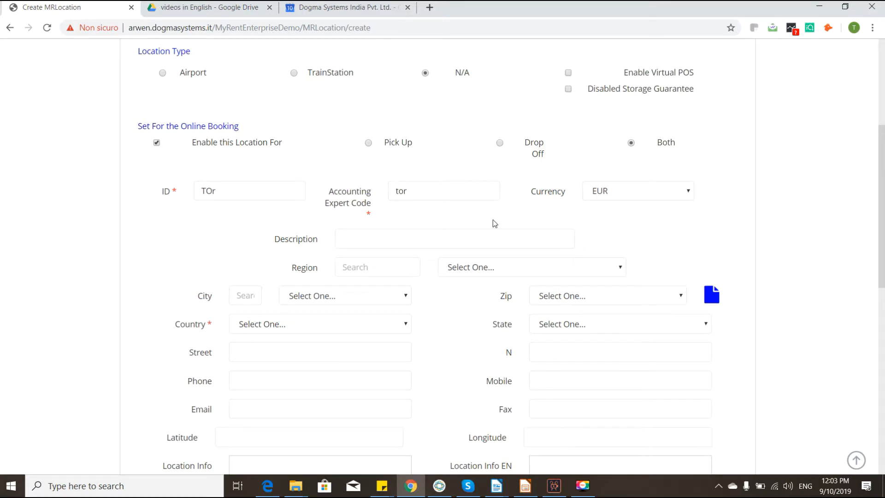
pyautogui.click(376, 241)
pyautogui.write('Torino Train Stat')
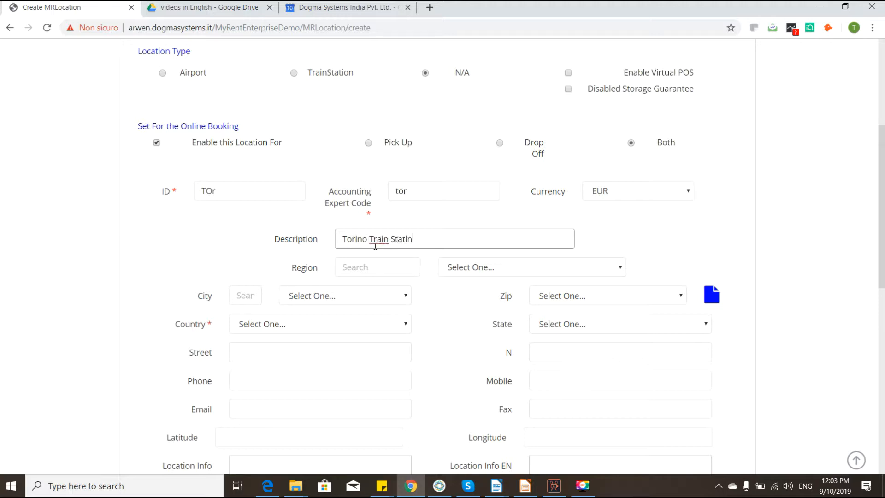
pyautogui.write('in')
pyautogui.press('BackSpace')
pyautogui.press('Tab')
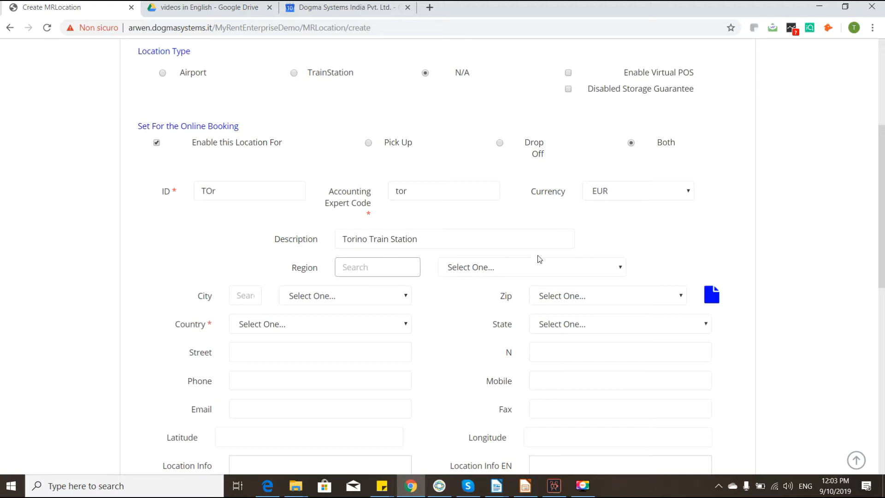
# Enter North in the new location's region search.
pyautogui.write('no')
pyautogui.press('BackSpace')
pyautogui.press('BackSpace')
pyautogui.write('North')
pyautogui.write('Hom')
# Look up the city TORINO for the new location and take TORINO DI SANGRO with its linked address data.
pyautogui.scroll(-1, 461, 288)
pyautogui.click(240, 230)
pyautogui.write('To')
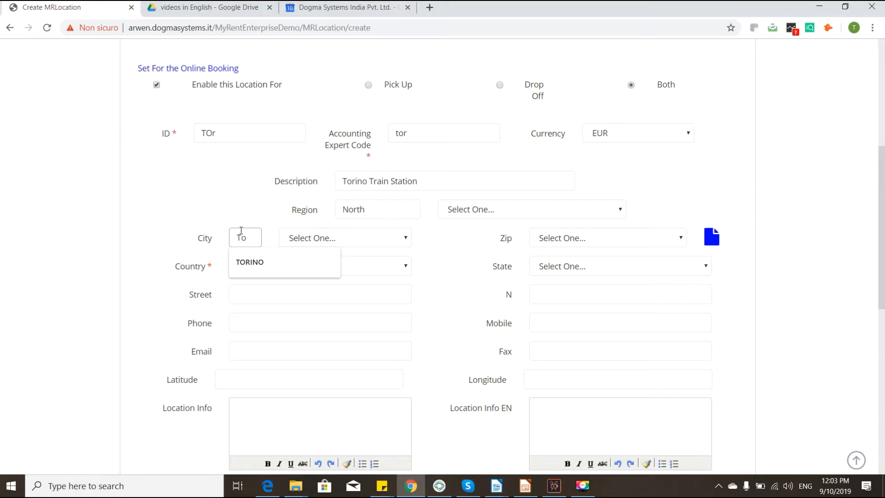
pyautogui.click(286, 261)
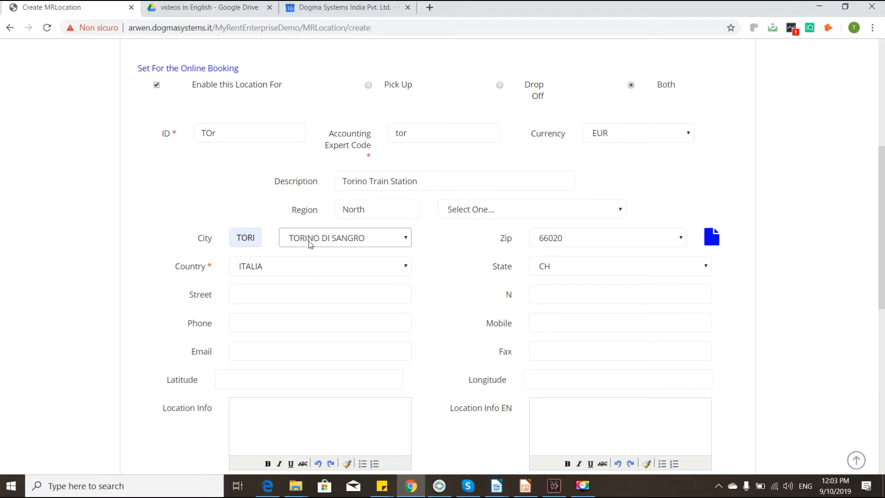
# Examine the new location's address, contact, coordinates, location info and document numbering fields.
pyautogui.scroll(1, 484, 251)
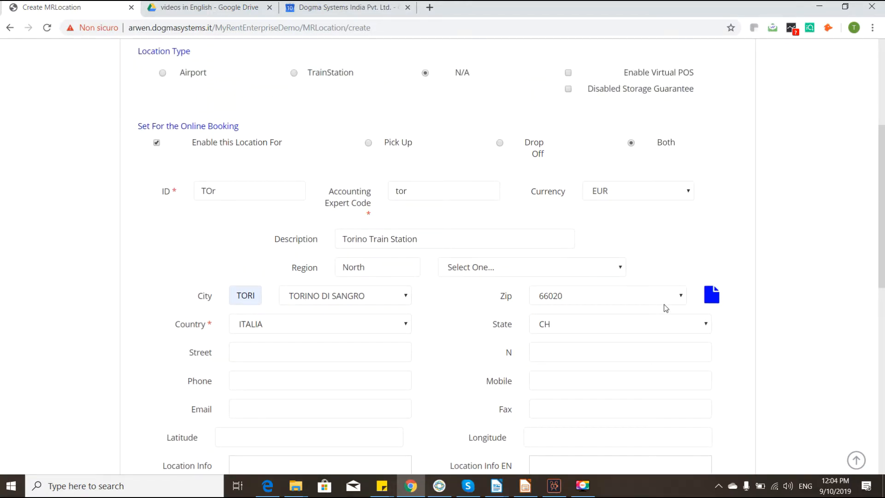
pyautogui.scroll(-1, 665, 308)
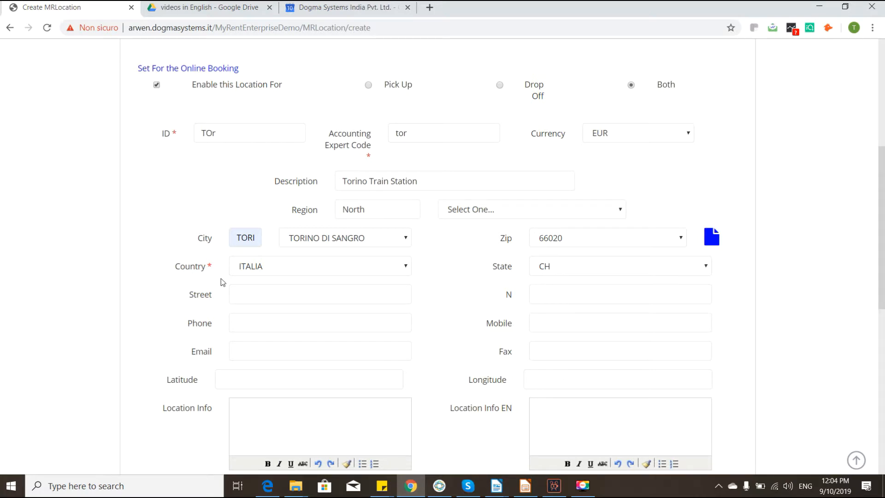
pyautogui.scroll(-2, 787, 237)
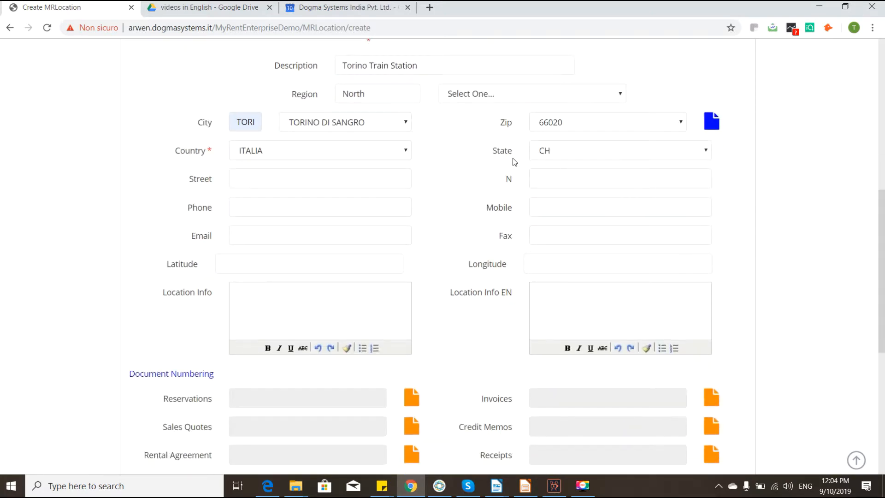
pyautogui.scroll(-2, 424, 175)
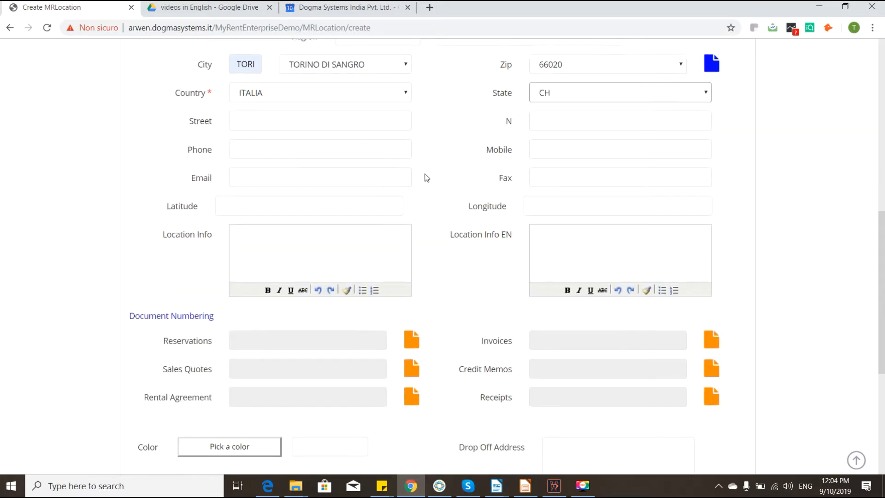
pyautogui.scroll(-1, 392, 182)
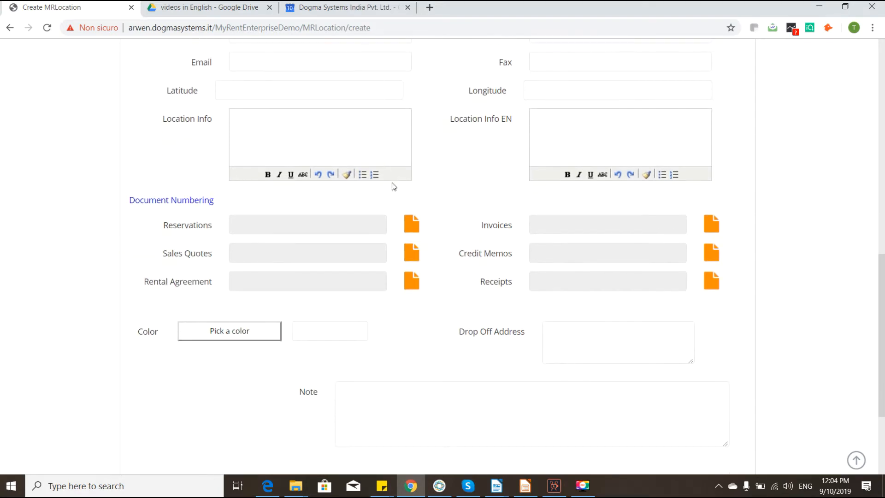
pyautogui.scroll(2, 436, 227)
pyautogui.scroll(-2, 442, 213)
pyautogui.scroll(1, 452, 269)
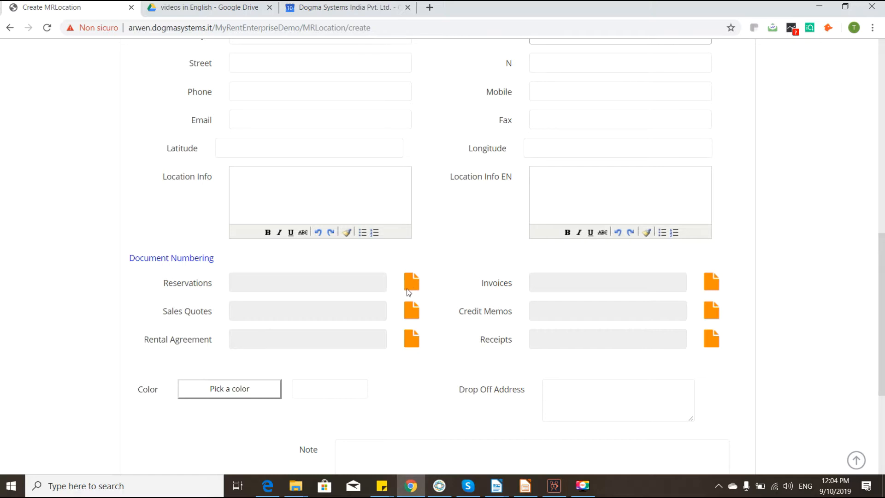
# Set the new location's colour to a blue with the RGB value [32,84,255].
pyautogui.click(238, 395)
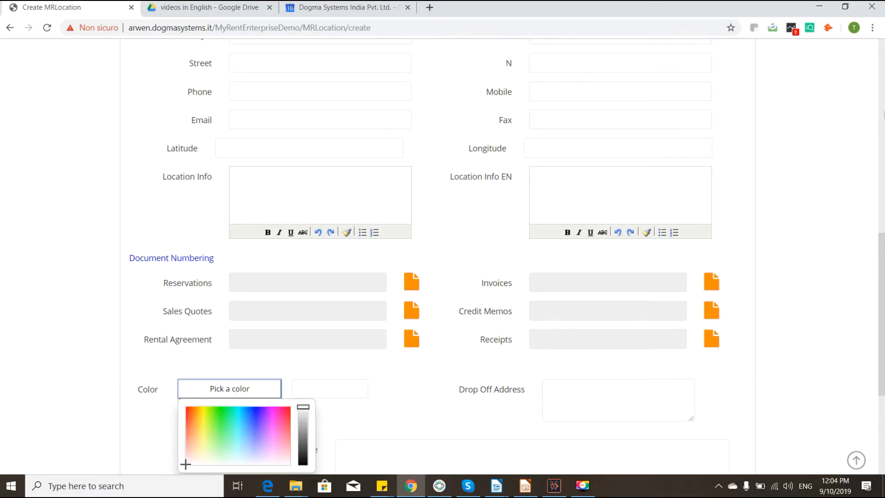
pyautogui.scroll(-3, 445, 383)
pyautogui.moveTo(183, 348); pyautogui.dragTo(251, 298)
pyautogui.click(355, 265)
pyautogui.scroll(3, 543, 298)
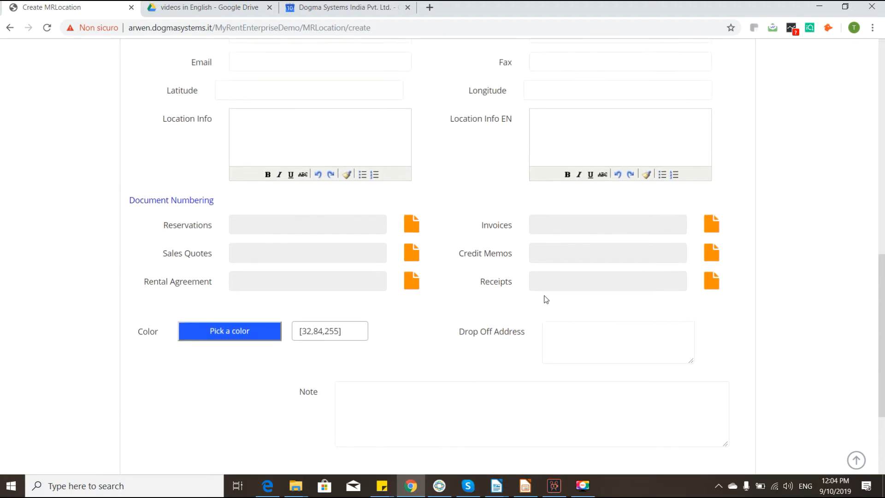
pyautogui.click(622, 391)
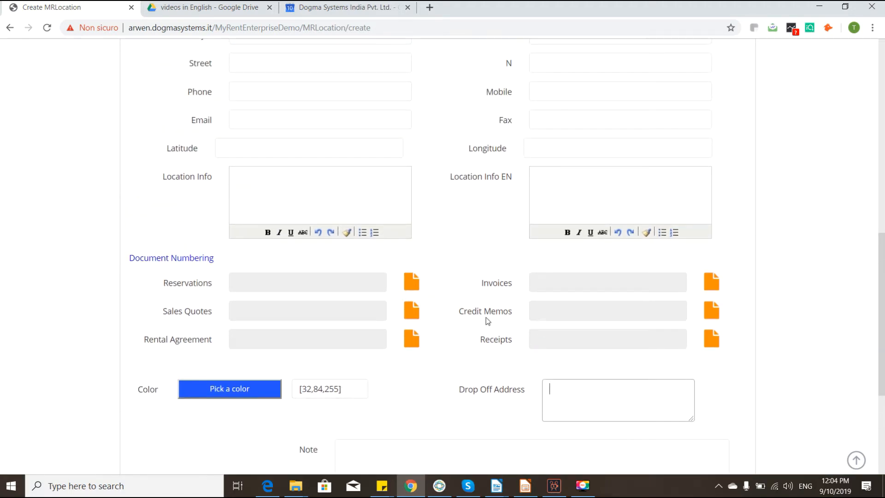
pyautogui.click(483, 262)
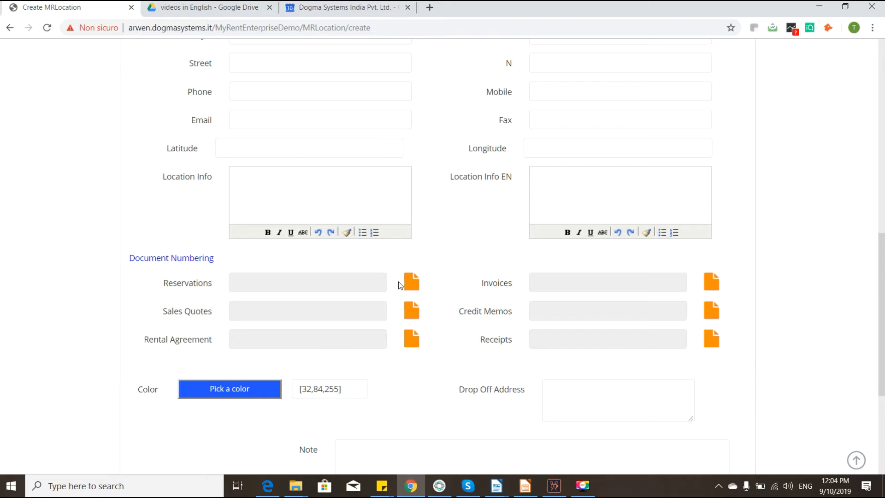
# Create the reservation numbering for the location with the prefix Tor Tr and save it.
pyautogui.doubleClick(414, 284)
pyautogui.click(343, 290)
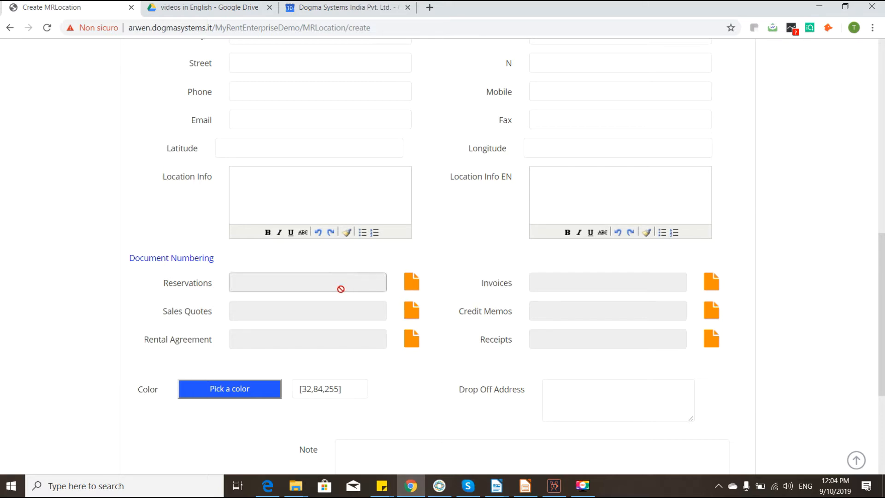
pyautogui.scroll(-3, 489, 299)
pyautogui.scroll(5, 462, 313)
pyautogui.scroll(-3, 463, 314)
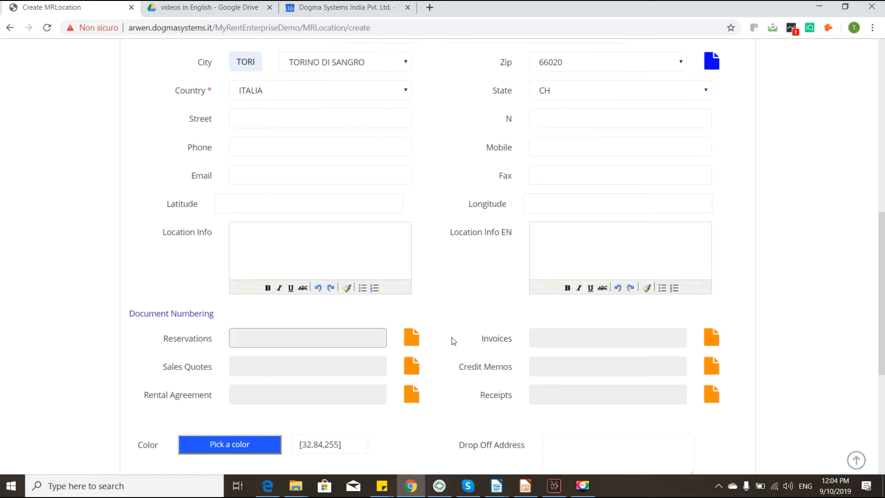
pyautogui.click(406, 277)
pyautogui.click(408, 277)
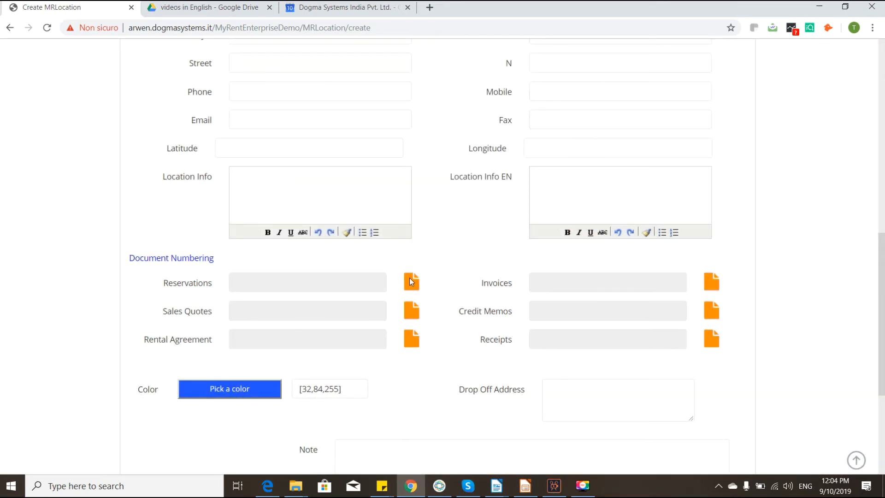
pyautogui.click(411, 282)
pyautogui.click(408, 109)
pyautogui.click(400, 144)
pyautogui.write('Tor Tr')
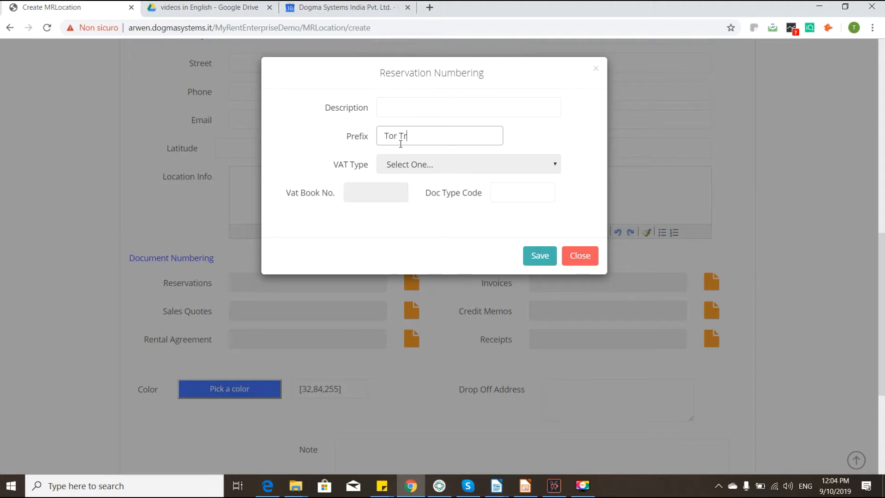
pyautogui.click(544, 255)
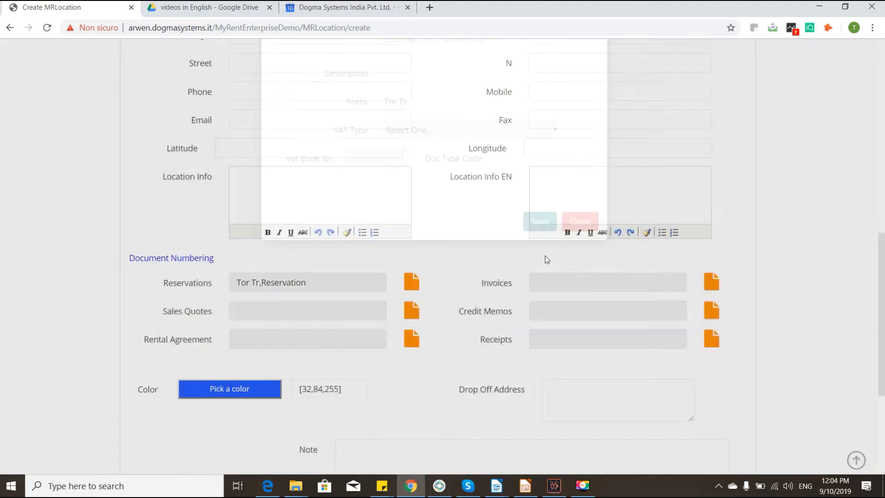
# Create the sales quote numbering for the location with the prefix TO Tr and save it.
pyautogui.click(413, 313)
pyautogui.click(430, 142)
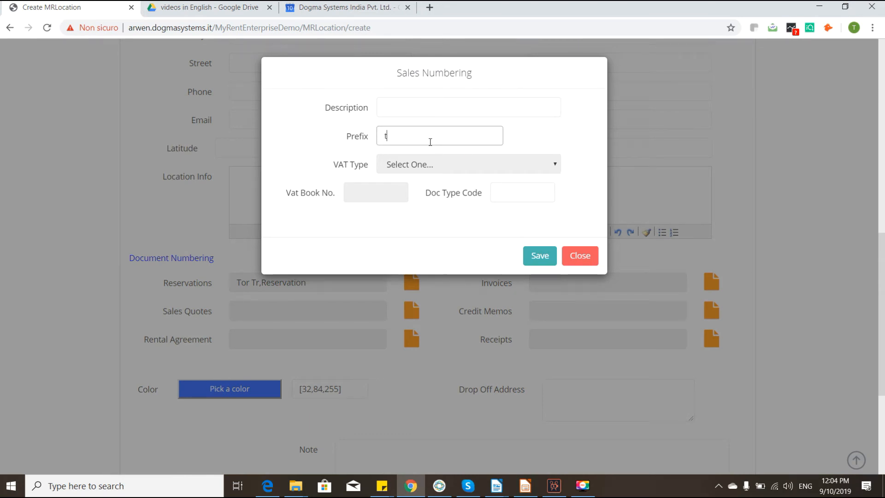
pyautogui.write('TO Tr')
pyautogui.click(538, 255)
# Create the rental agreement numbering for the location with the prefix To Tr and save it.
pyautogui.click(411, 340)
pyautogui.click(420, 133)
pyautogui.write('To')
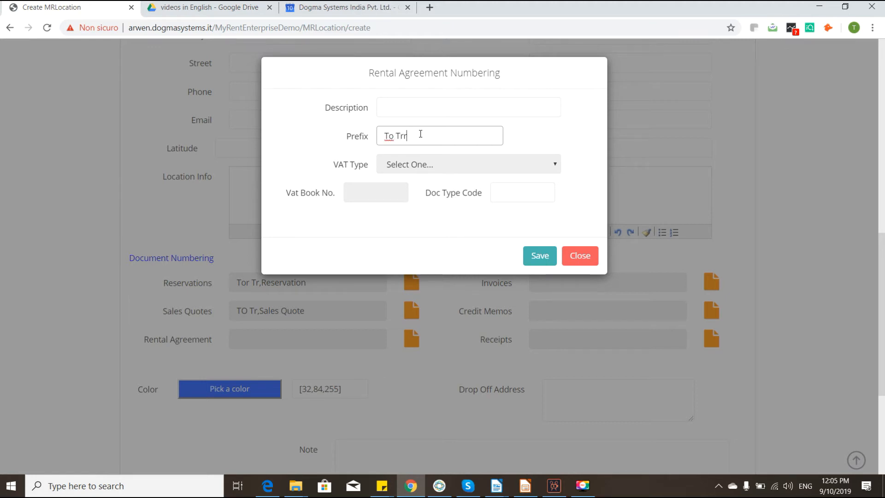
pyautogui.click(539, 255)
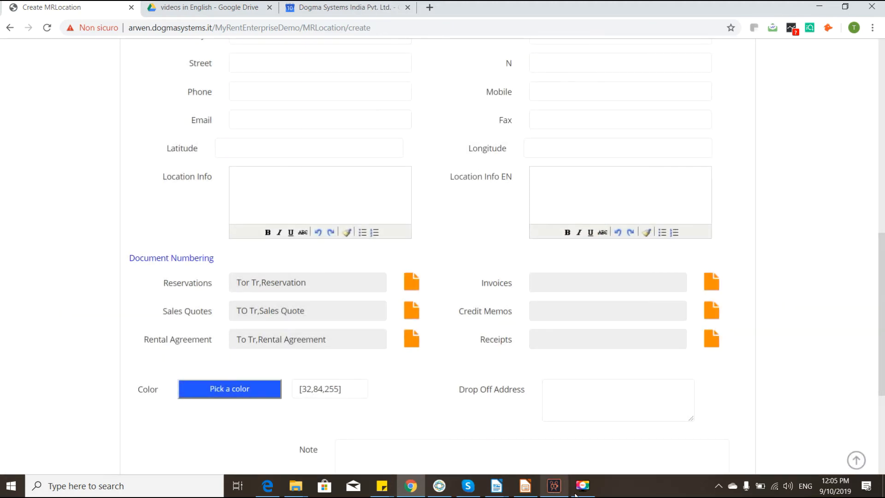
pyautogui.click(583, 485)
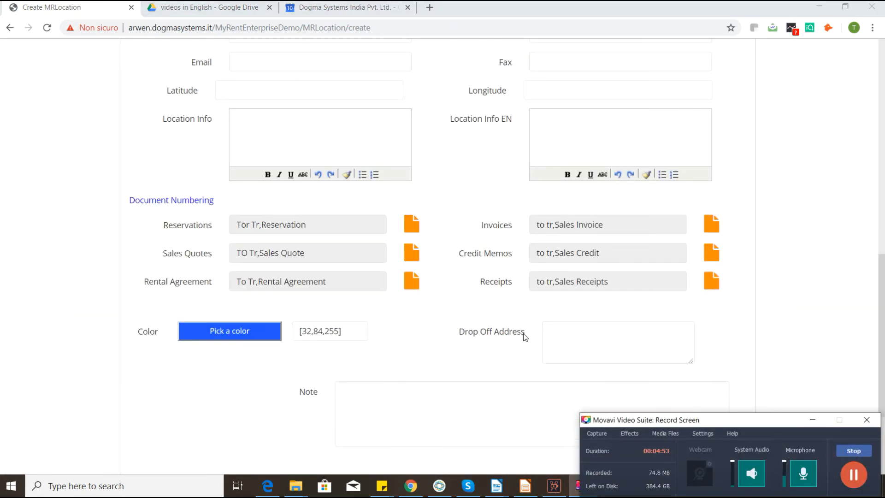
pyautogui.click(812, 420)
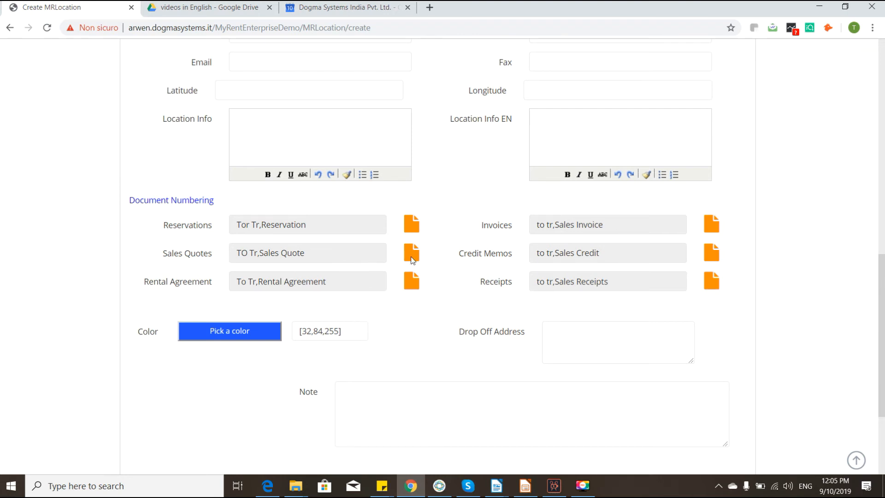
# Examine the location's additional information, including out-of-hours service, last minute management and opening times, and its device configuration.
pyautogui.scroll(-3, 502, 326)
pyautogui.scroll(15, 502, 326)
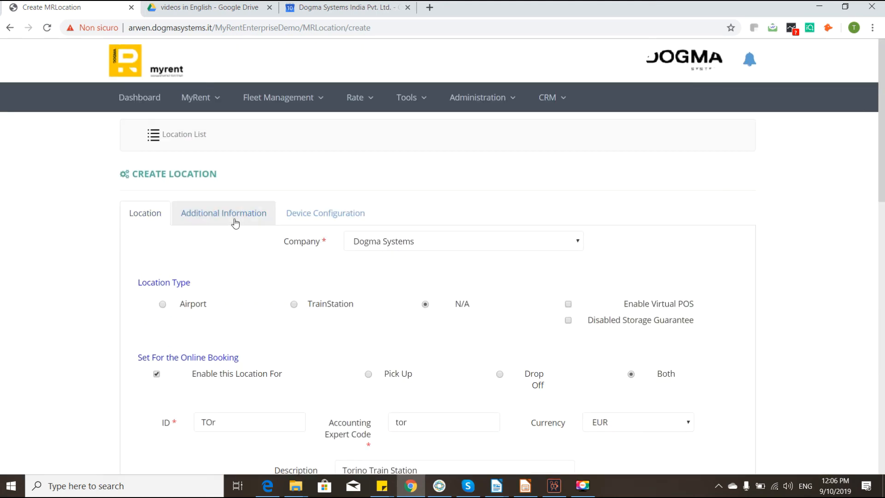
pyautogui.click(221, 213)
pyautogui.scroll(-6, 484, 251)
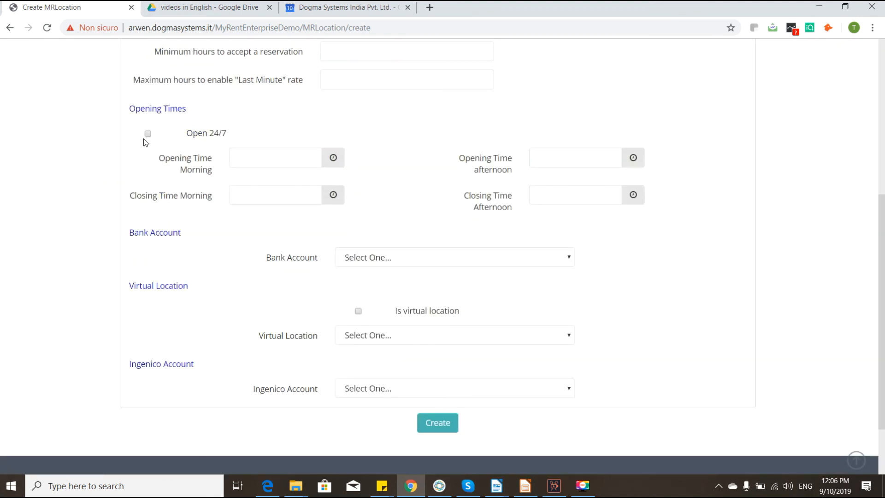
pyautogui.scroll(4, 368, 182)
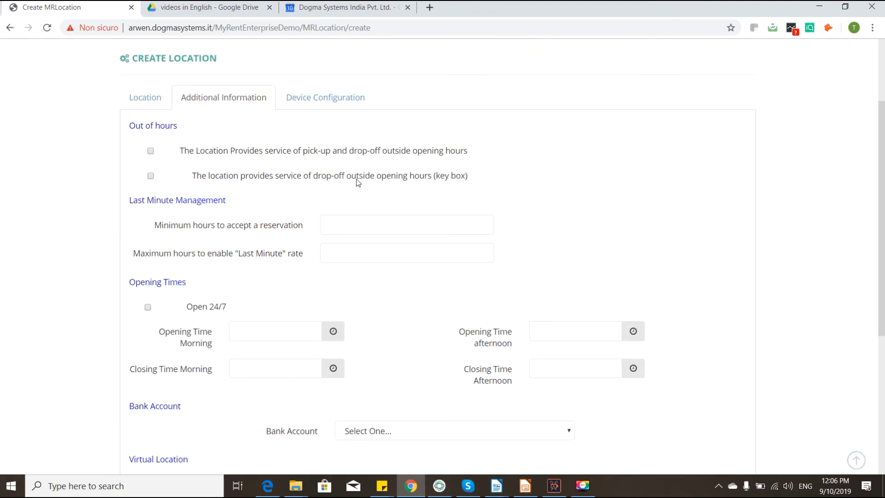
pyautogui.click(337, 103)
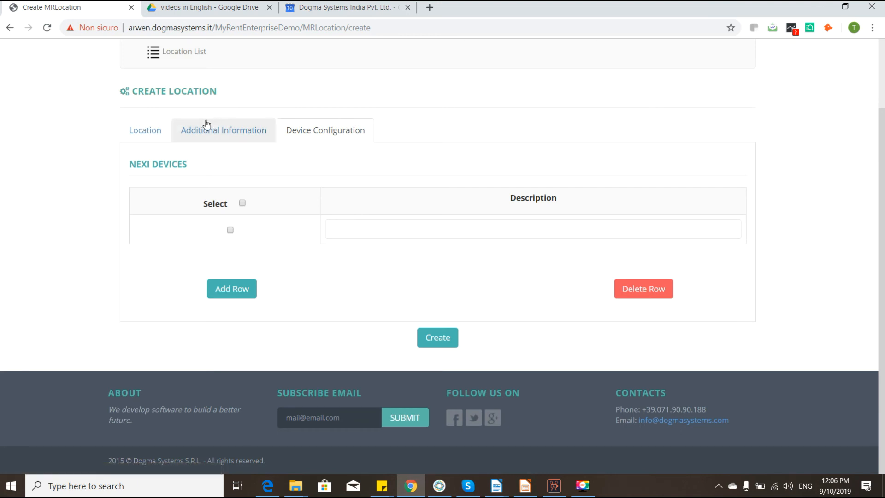
# Return to the main location details and submit the form to create the new location.
pyautogui.click(137, 134)
pyautogui.scroll(-14, 607, 308)
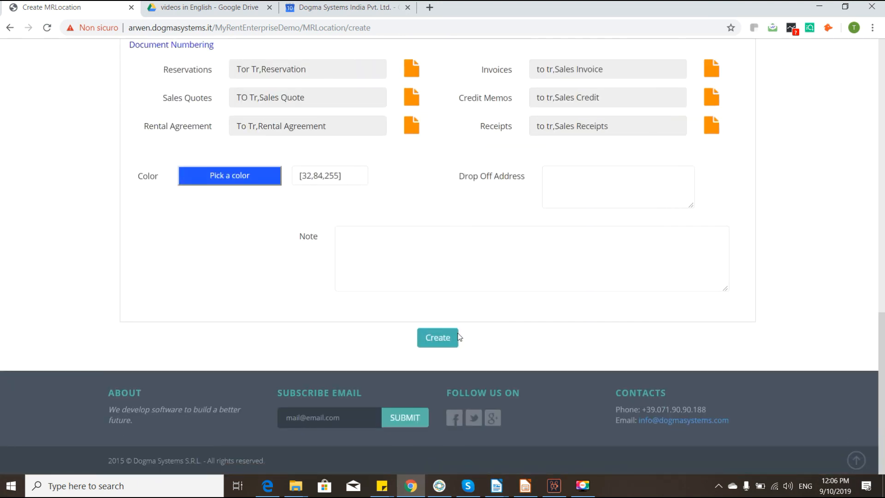
pyautogui.click(457, 337)
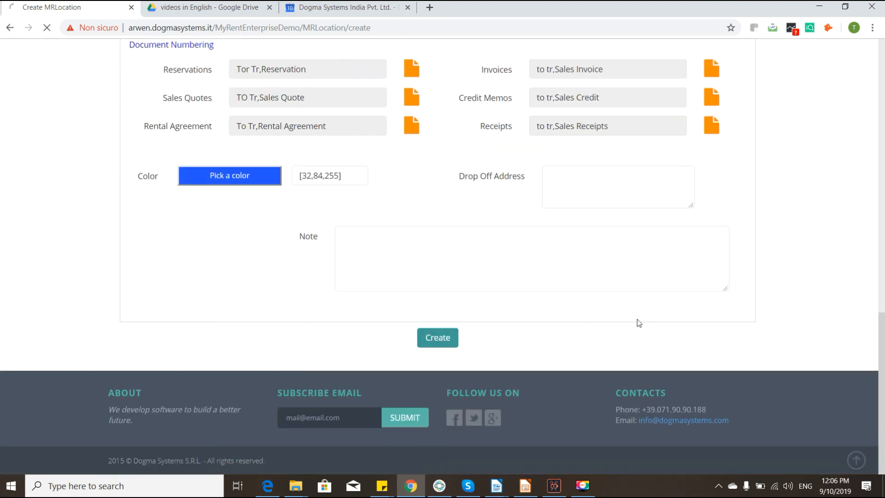